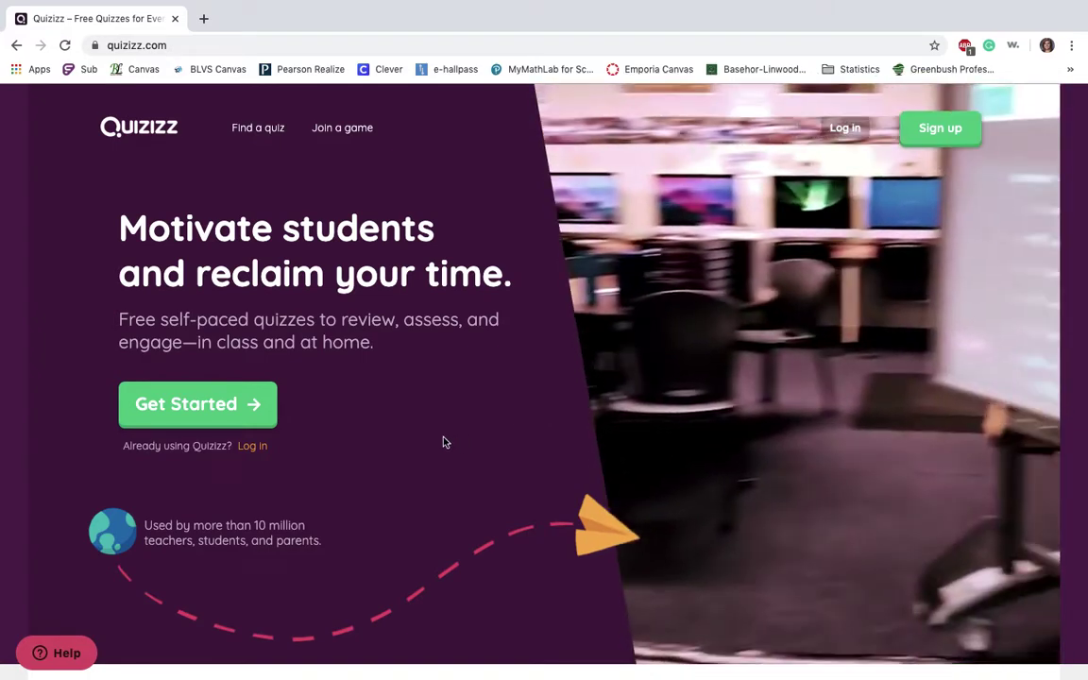
Start a free Quizizz account by entering an email address and submitting it
left_click(252, 405)
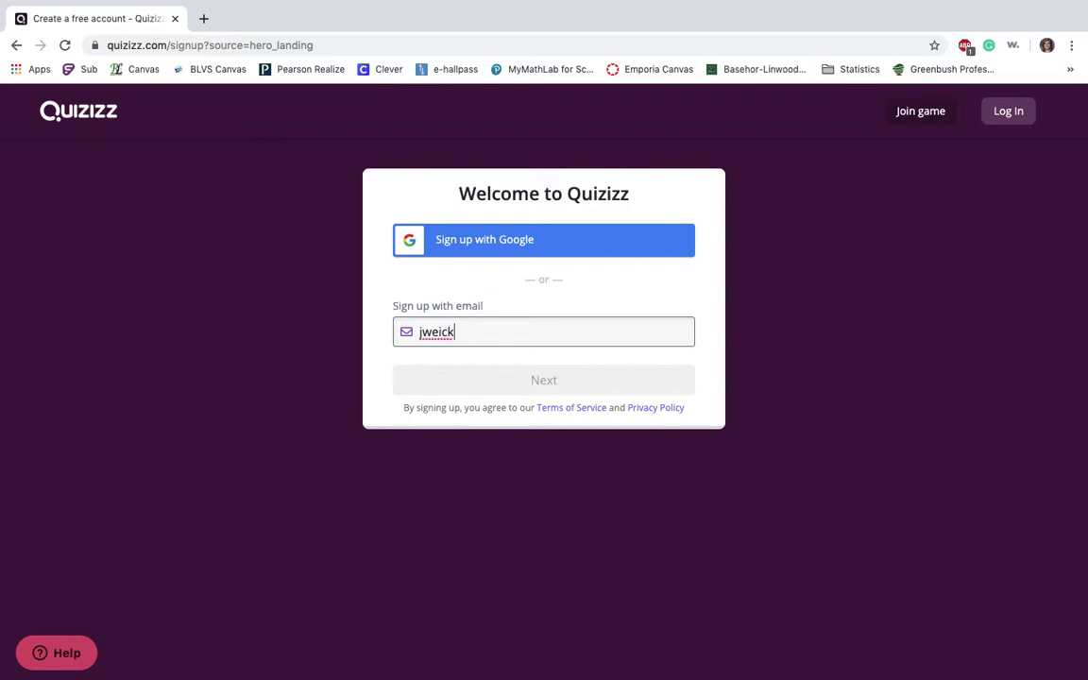
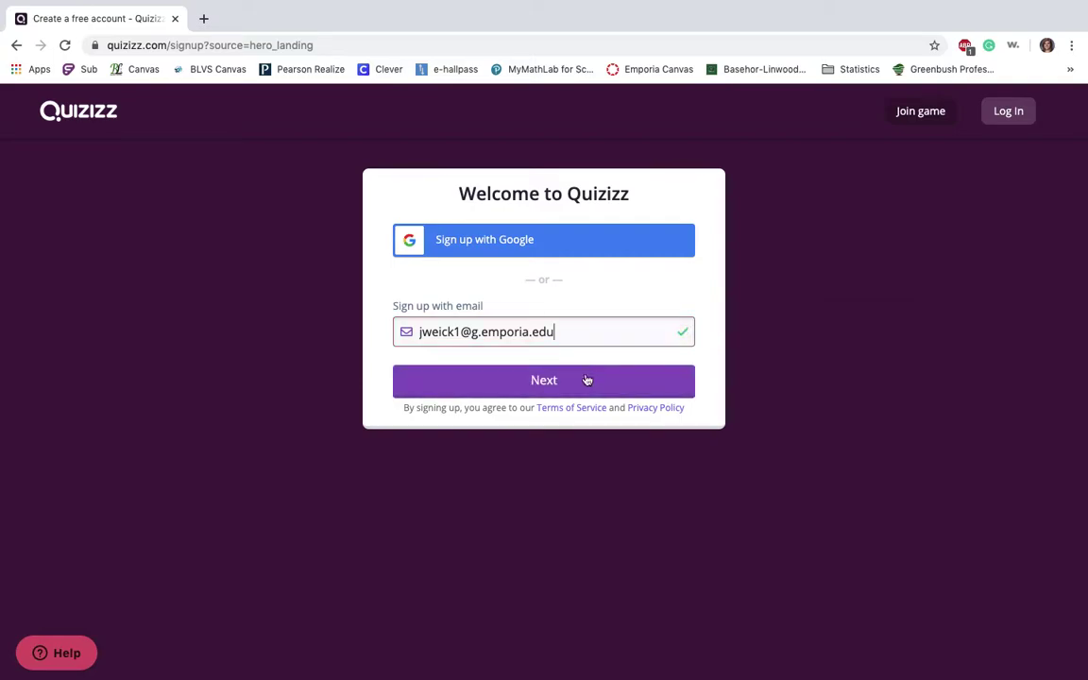
left_click(578, 380)
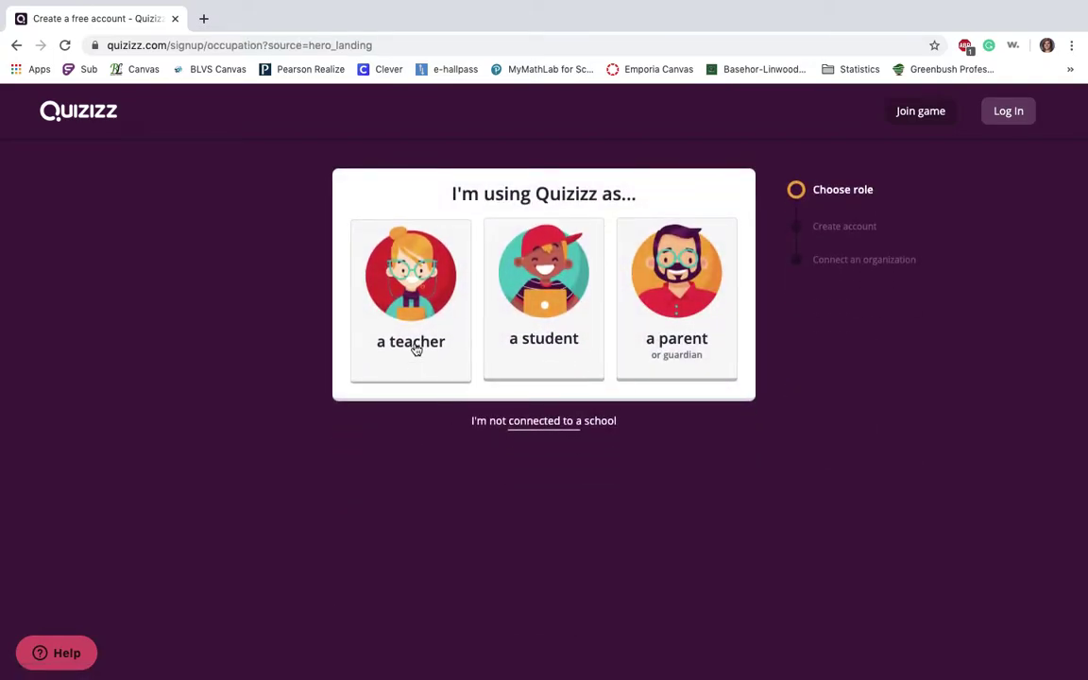
Sign up as a teacher titled Mrs., entering a first name, last name and password
left_click(416, 349)
left_click(446, 257)
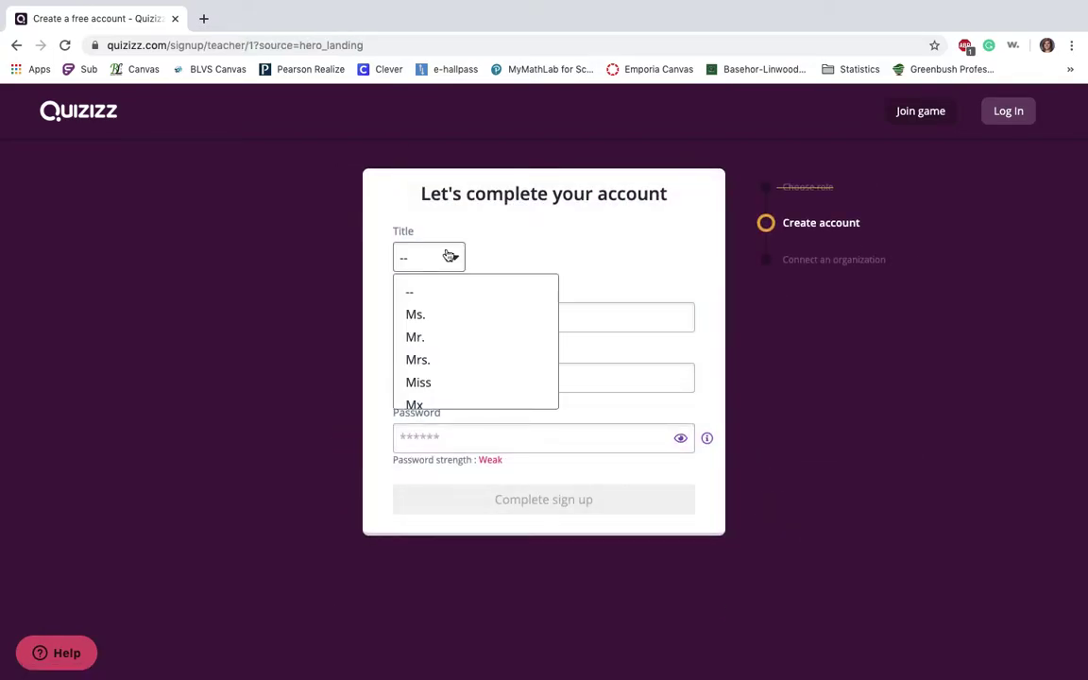
left_click(433, 367)
left_click(432, 317)
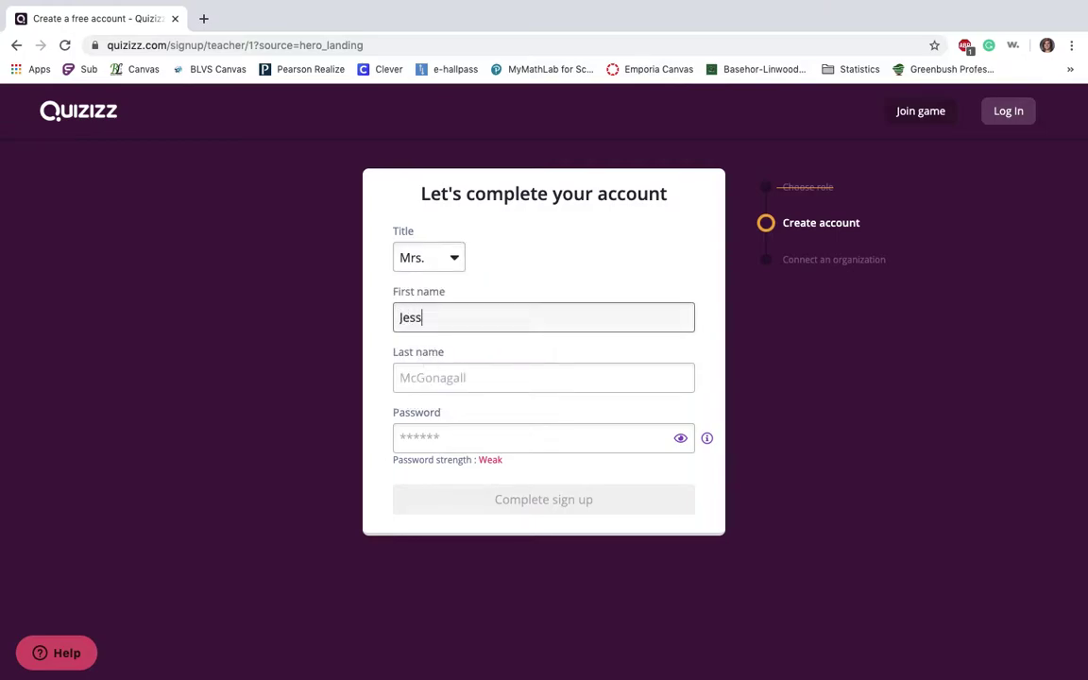
left_click(543, 378)
type("Weick")
key("Tab")
type("********")
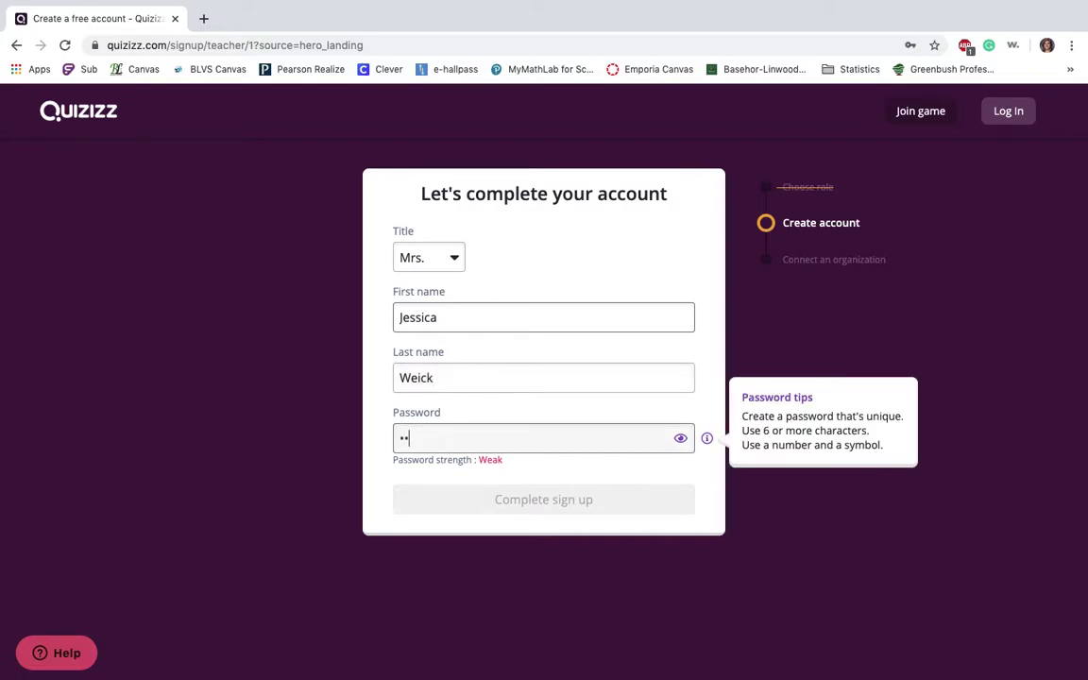
left_click(539, 499)
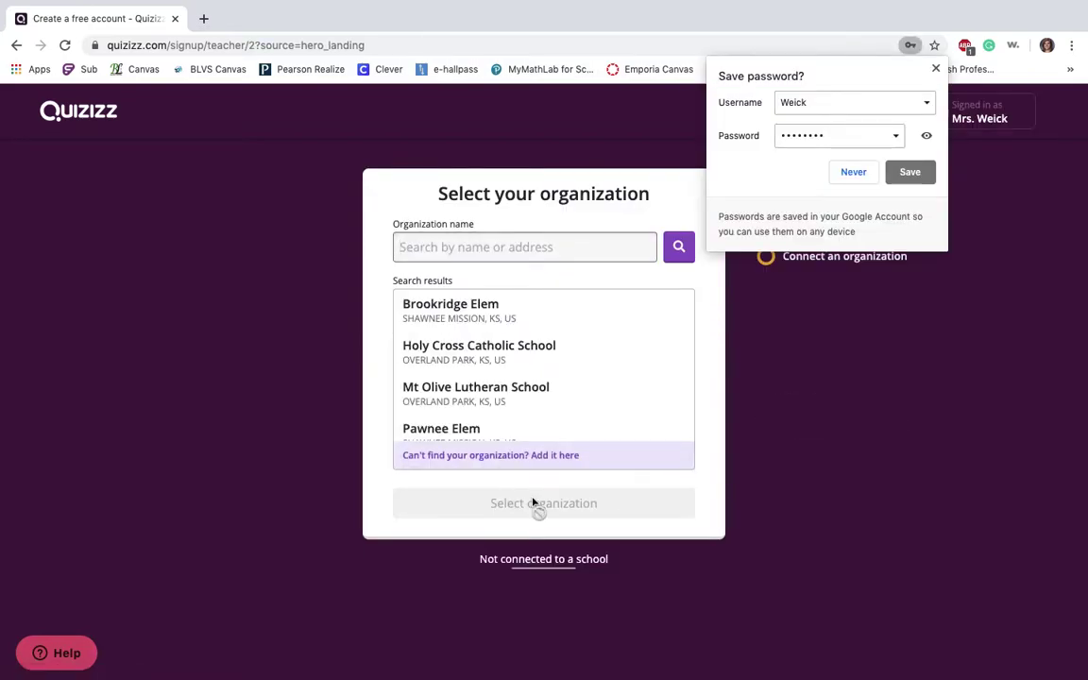
Search 'base' and link the account to Basehor-linwood High School
type("basehor-linwood")
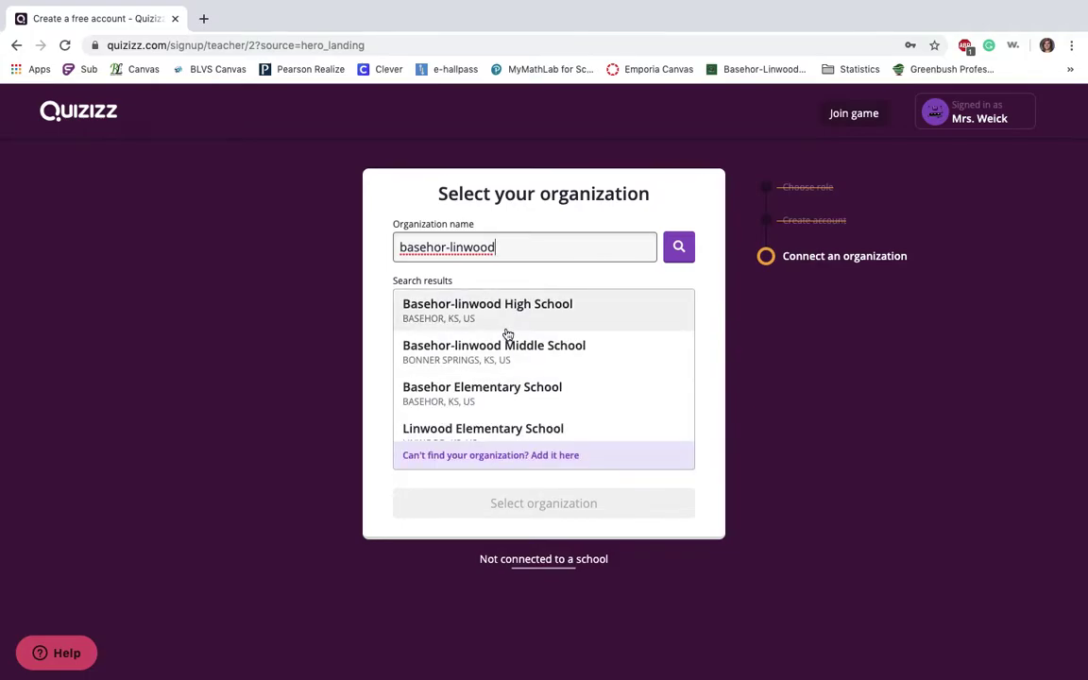
left_click(508, 327)
left_click(517, 510)
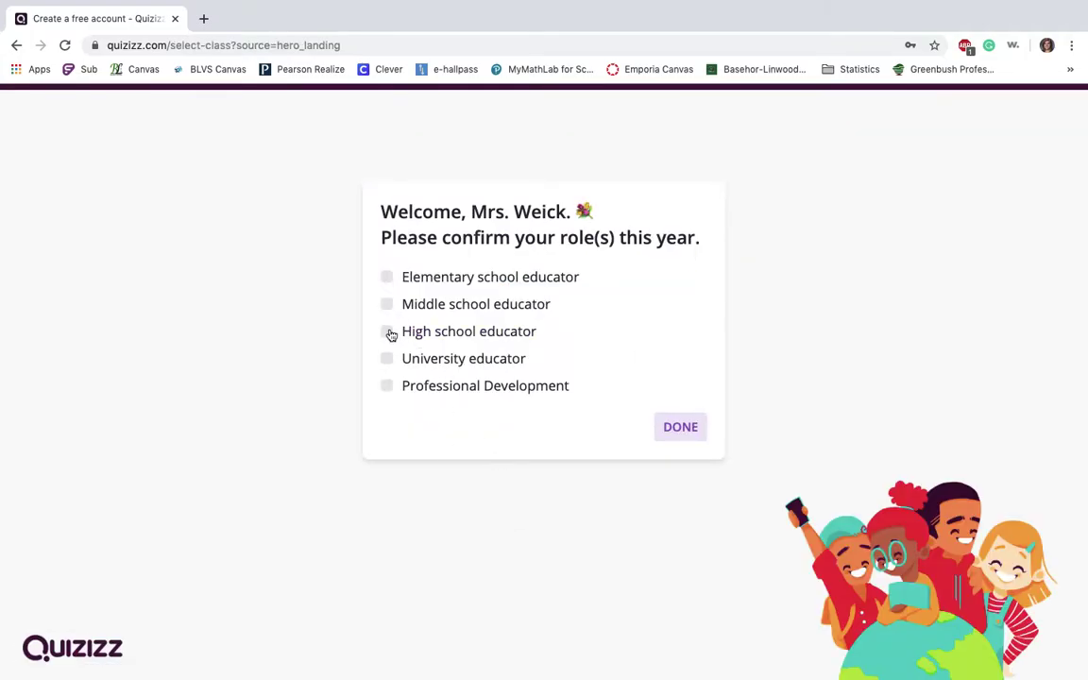
Confirm the High school educator role and browse the high-school class subject columns
left_click(681, 428)
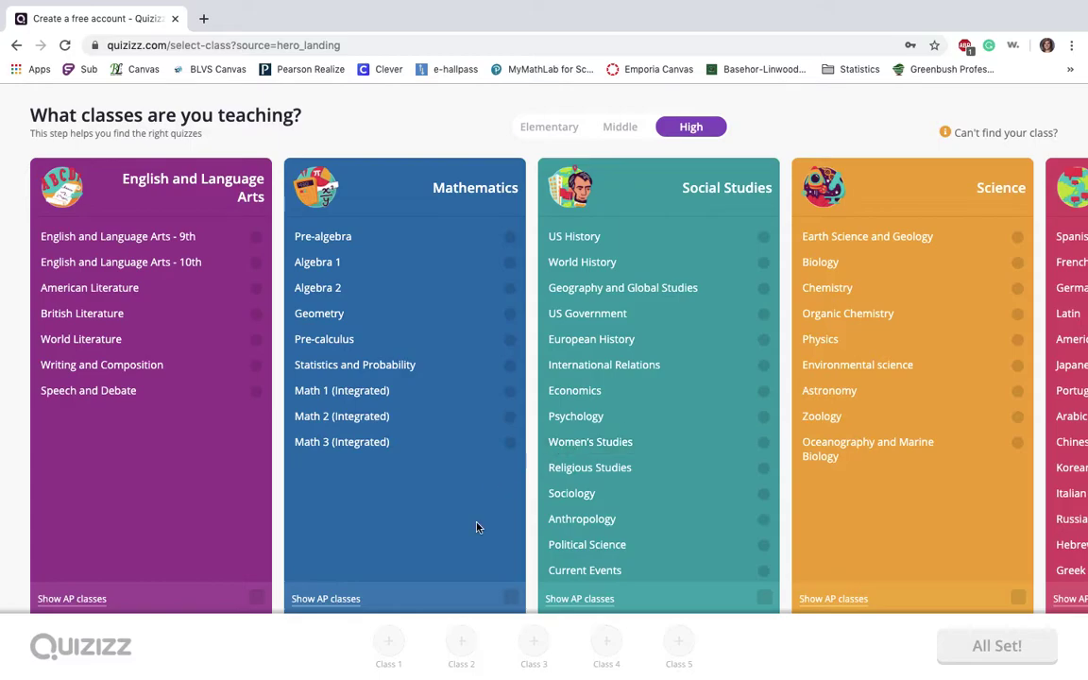
scroll(477, 527, "right", 10)
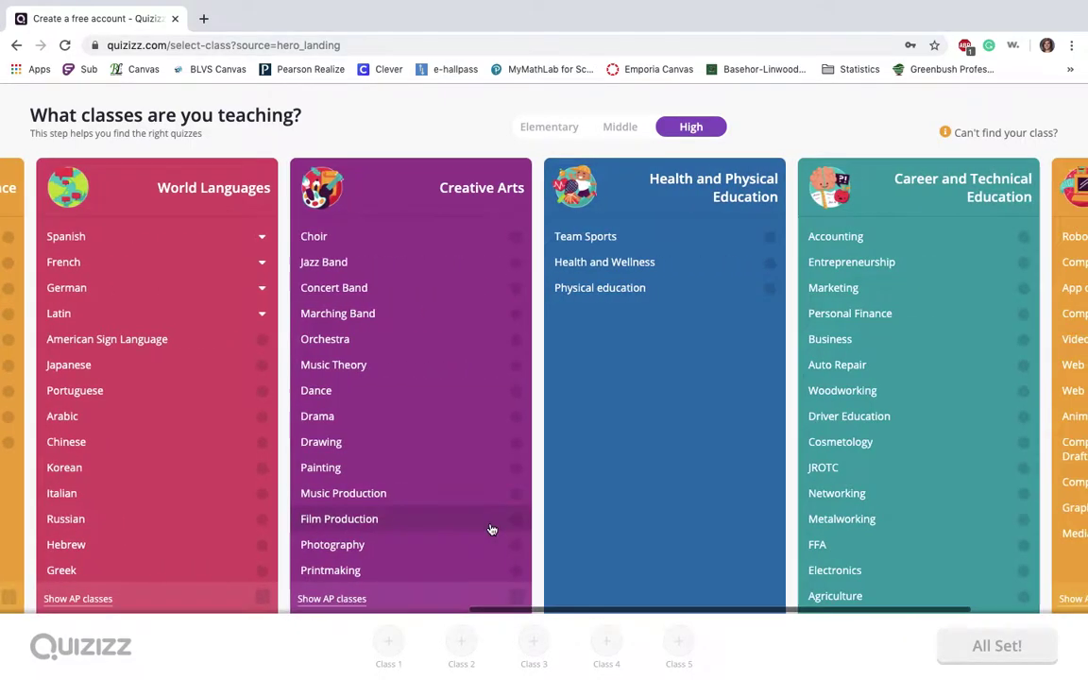
scroll(491, 530, "right", 5)
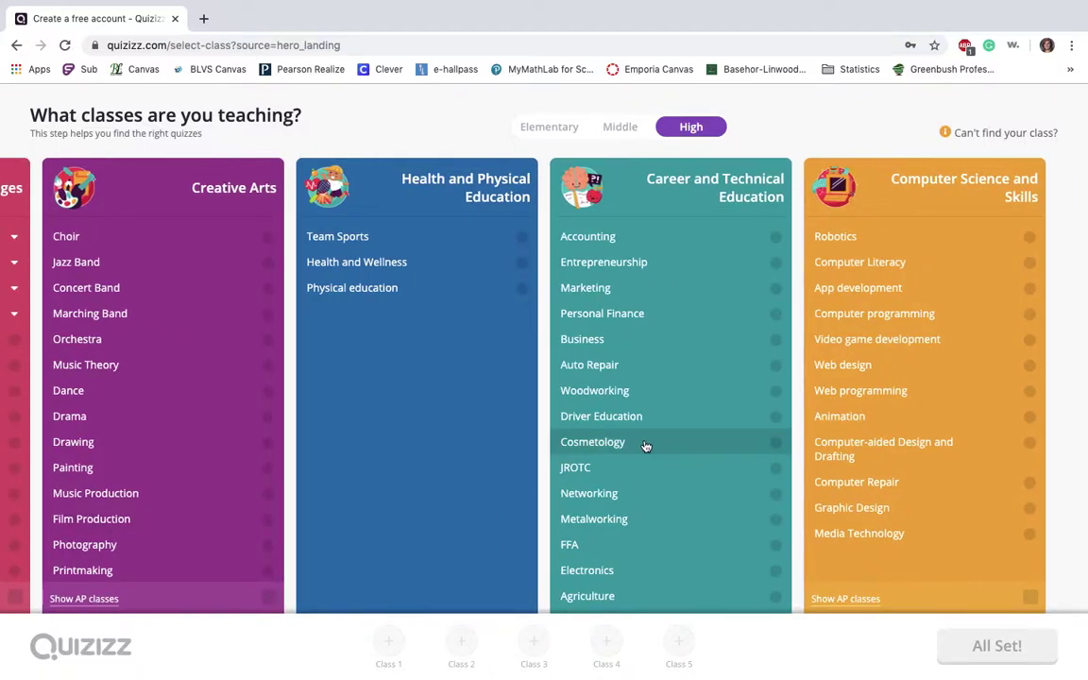
scroll(652, 446, "left", 2)
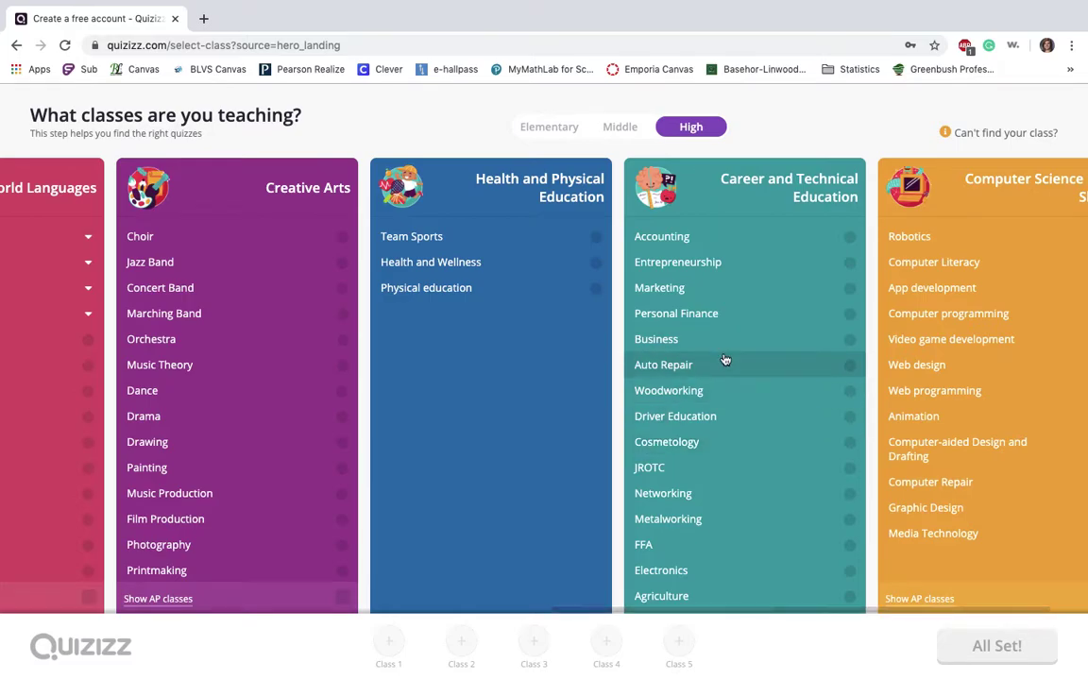
scroll(725, 360, "right", 2)
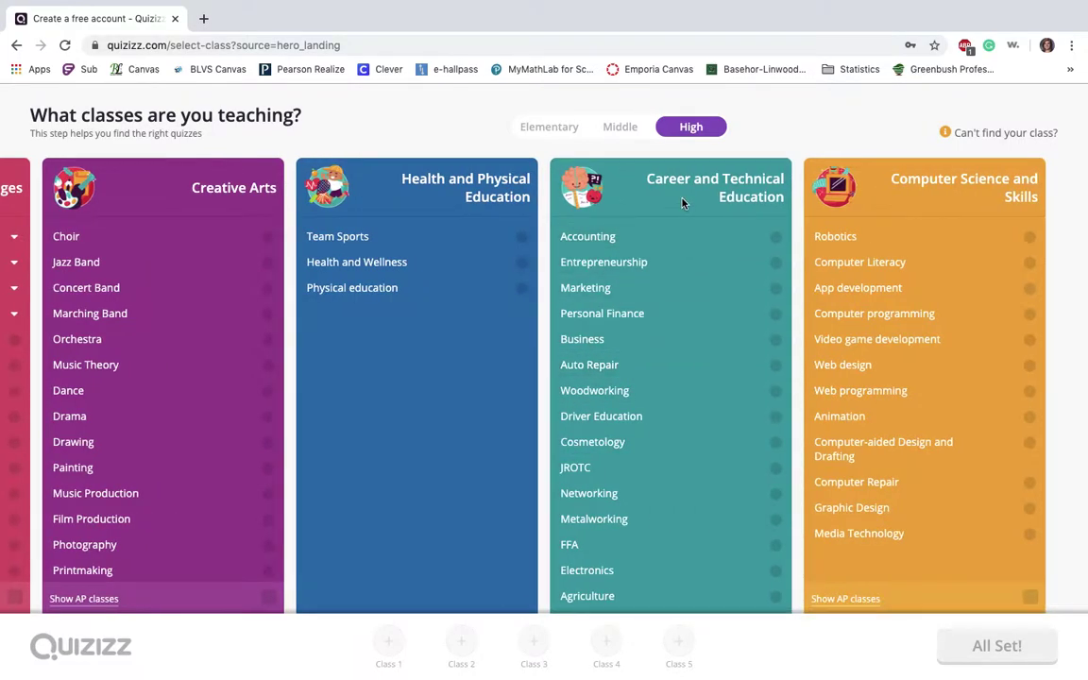
scroll(644, 510, "down", 4)
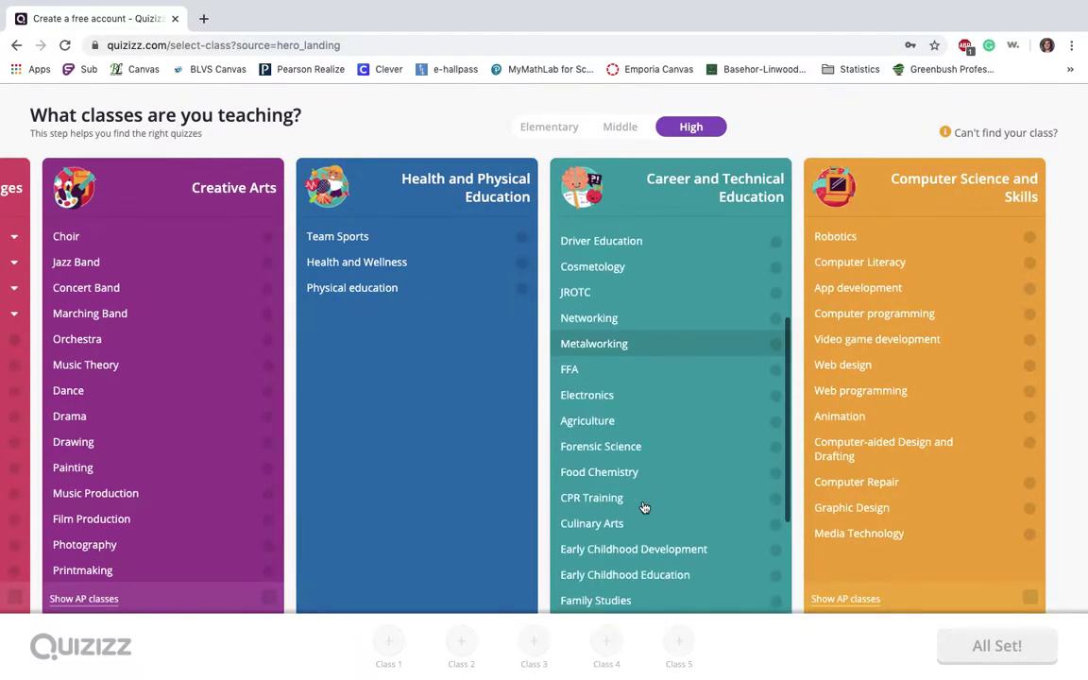
scroll(643, 508, "down", 3)
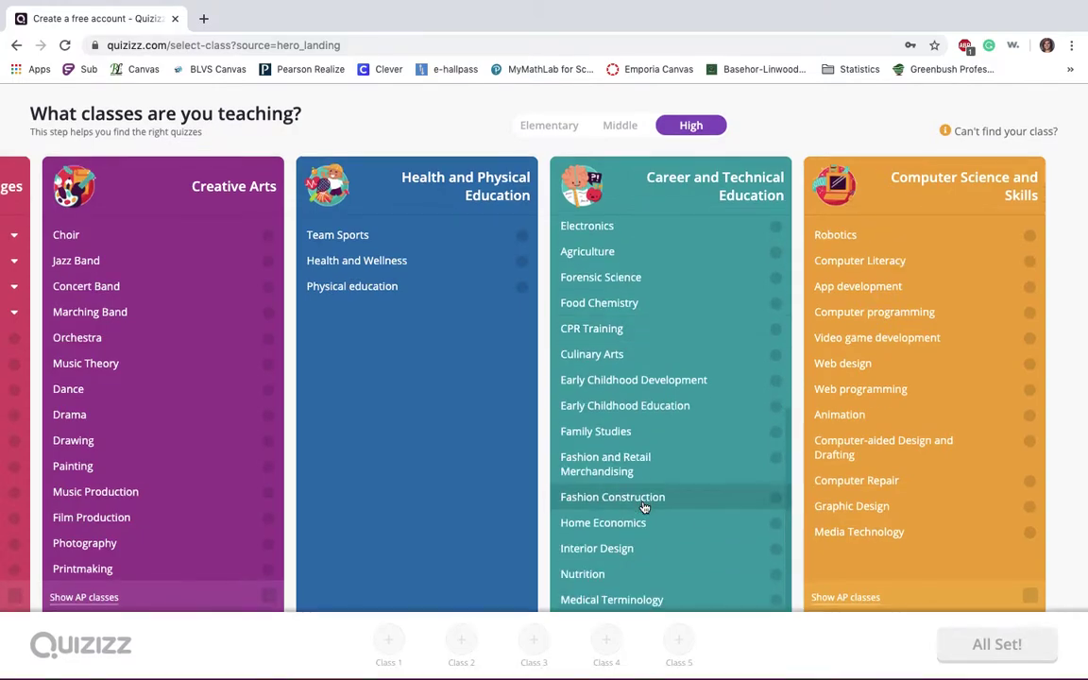
scroll(643, 508, "left", 10)
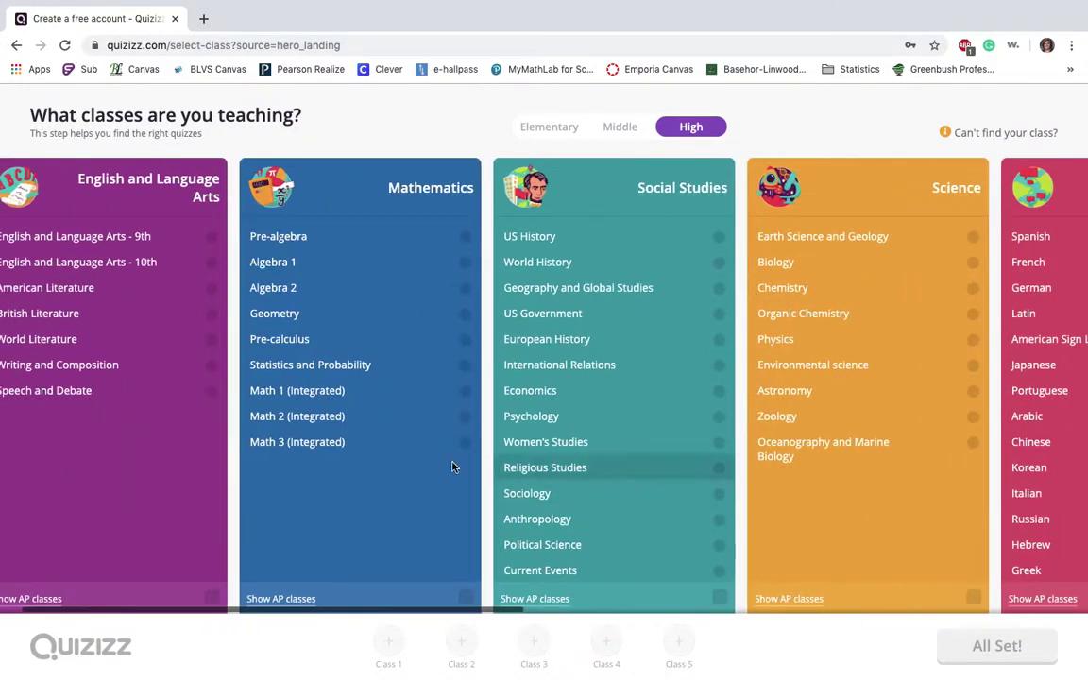
left_click(320, 237)
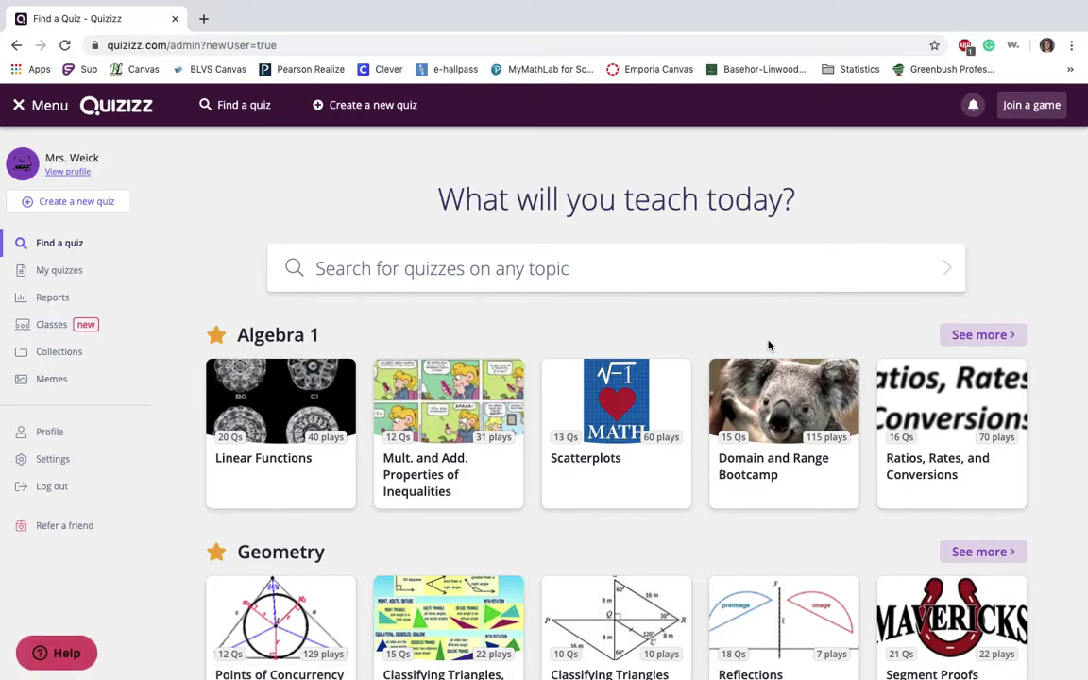
scroll(569, 498, "down", 3)
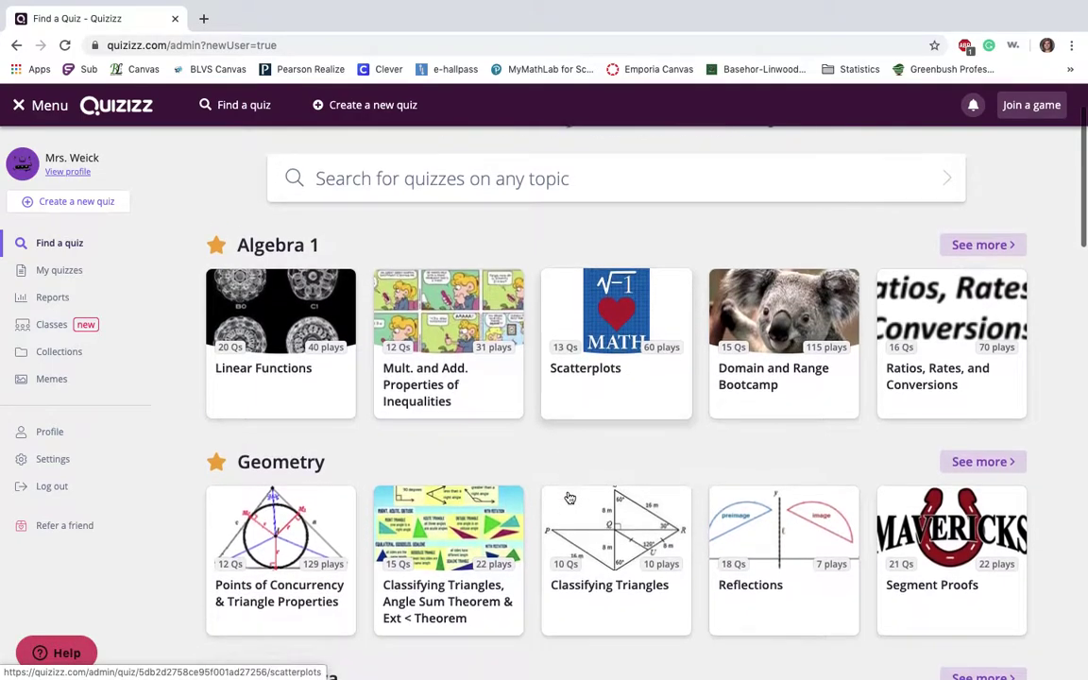
scroll(570, 497, "down", 2)
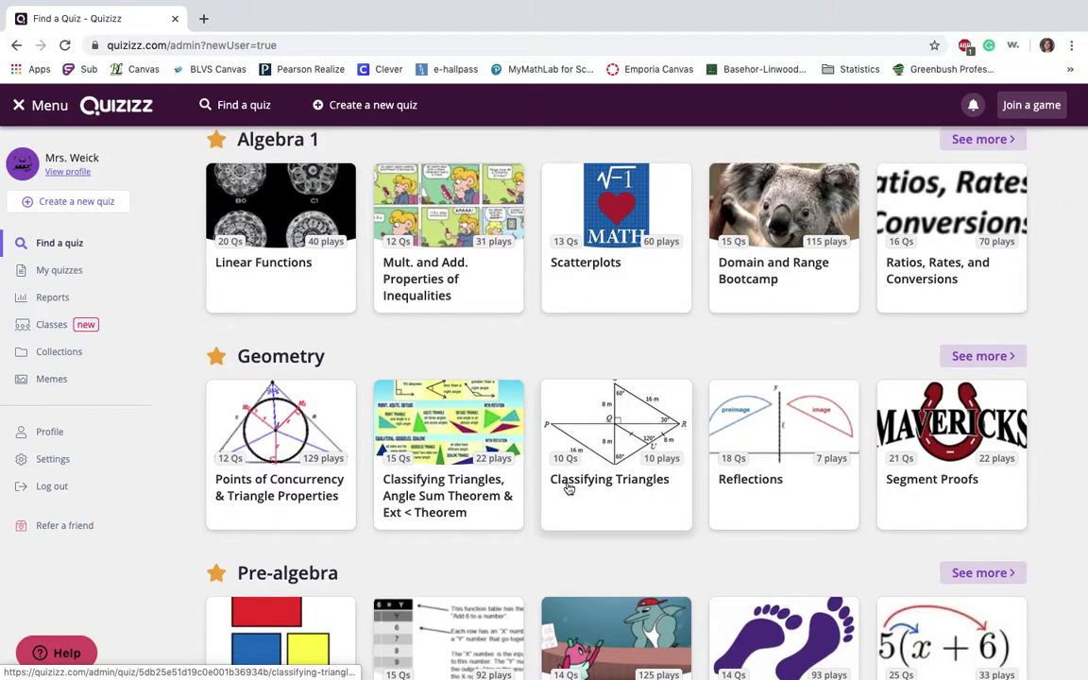
scroll(570, 488, "down", 5)
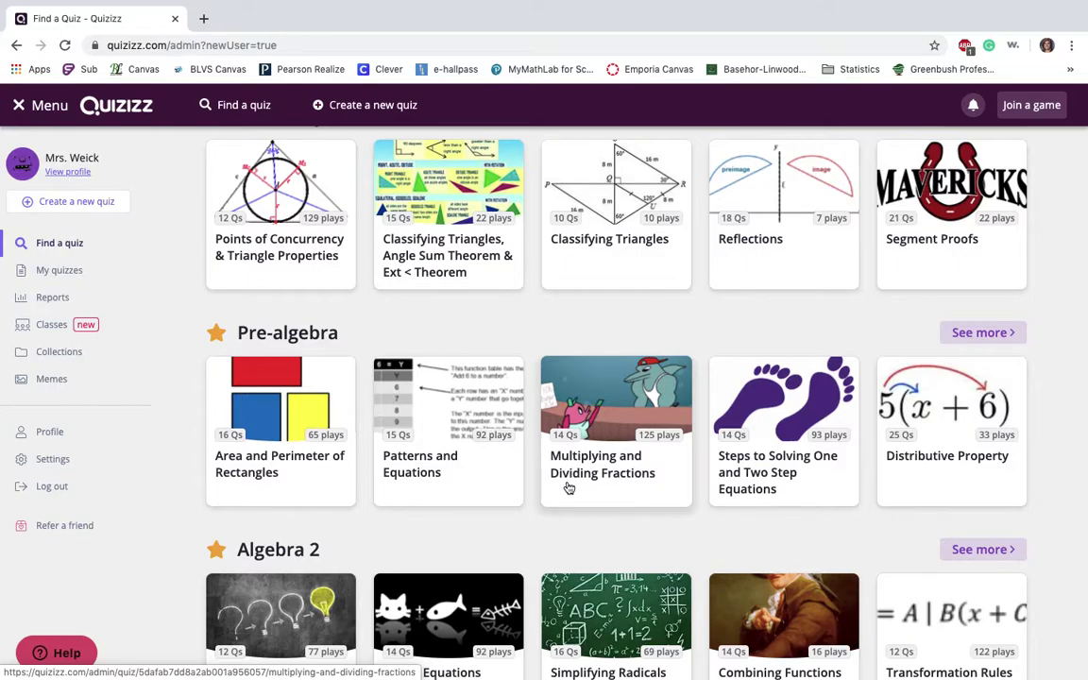
scroll(569, 489, "up", 5)
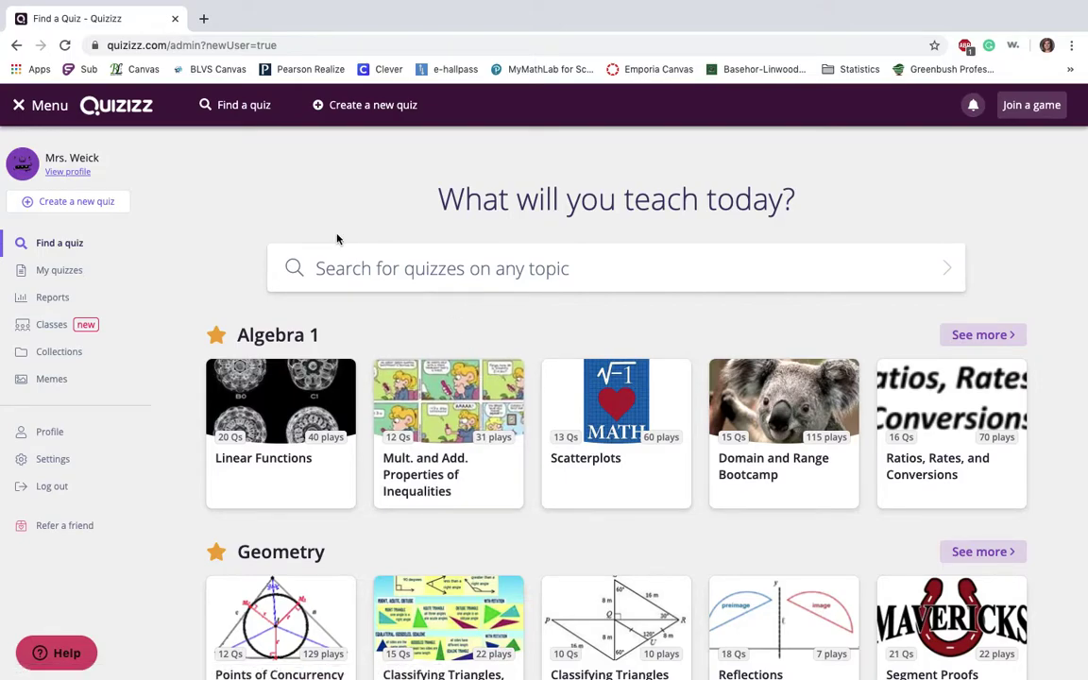
left_click(282, 406)
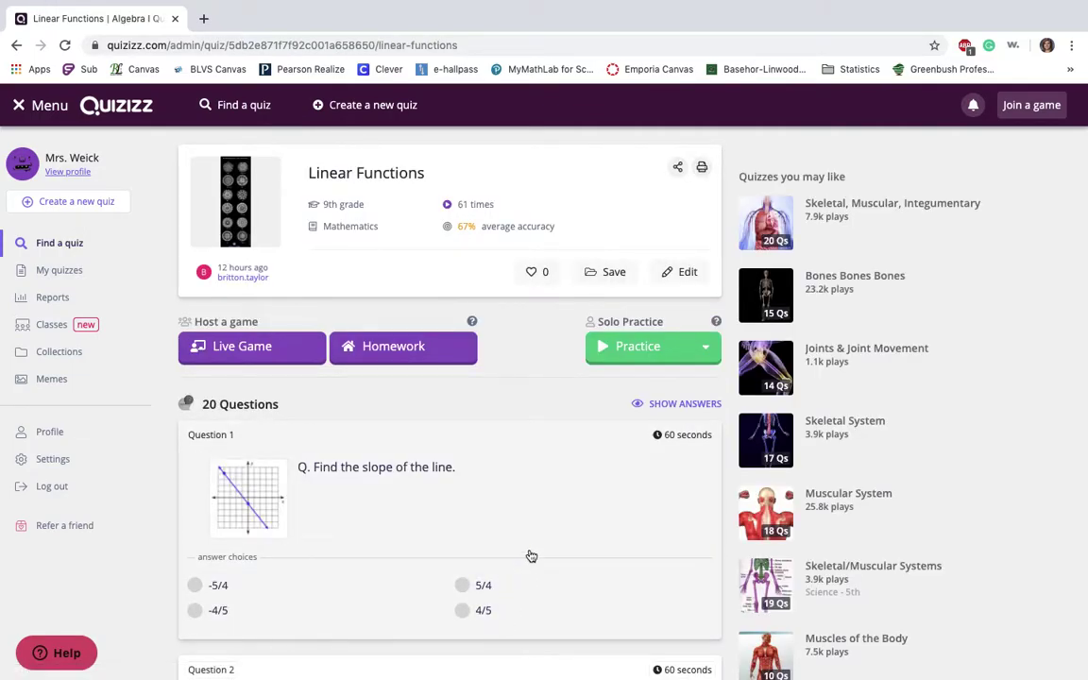
Scroll through the Linear Functions quiz questions, then return to the top
scroll(538, 498, "down", 5)
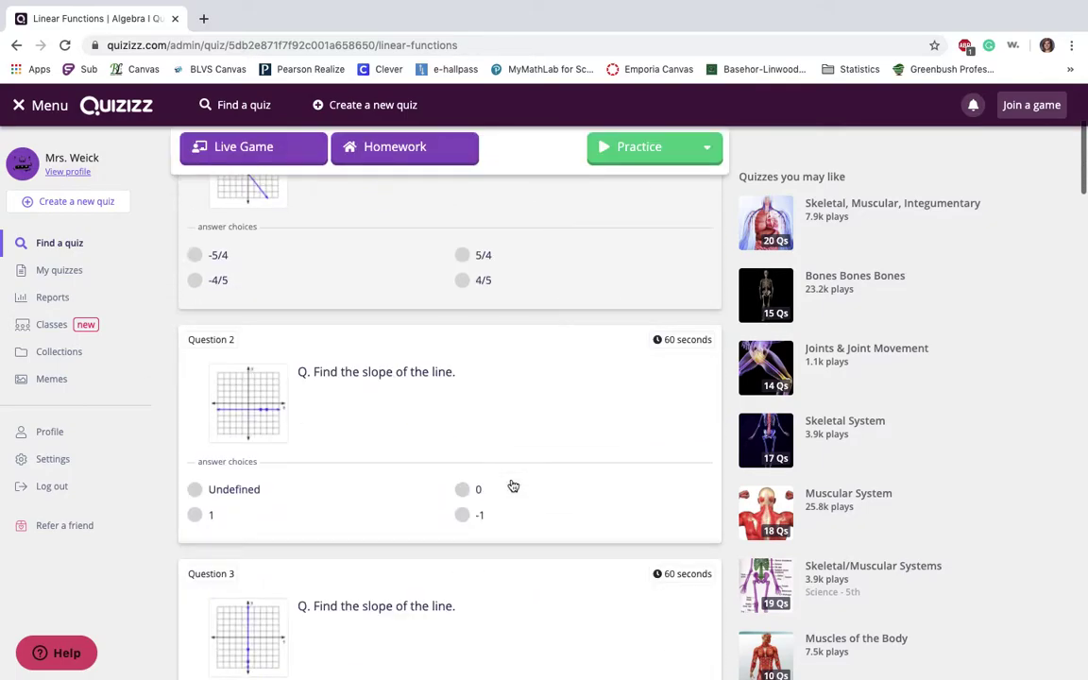
scroll(513, 486, "down", 6)
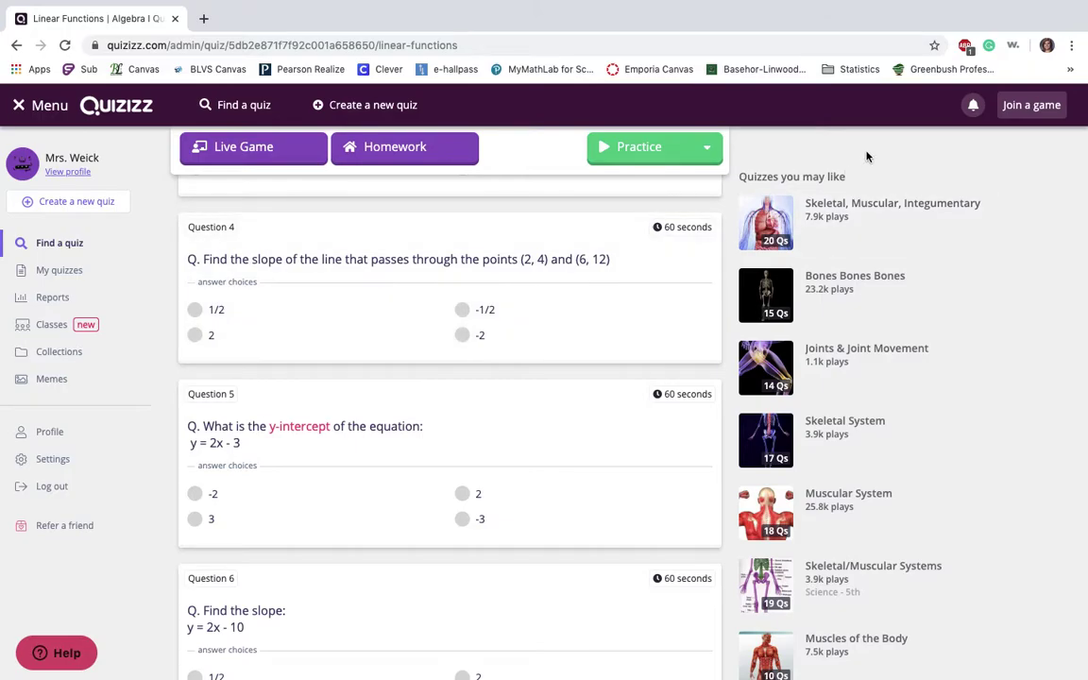
scroll(834, 548, "down", 1)
scroll(833, 548, "up", 1)
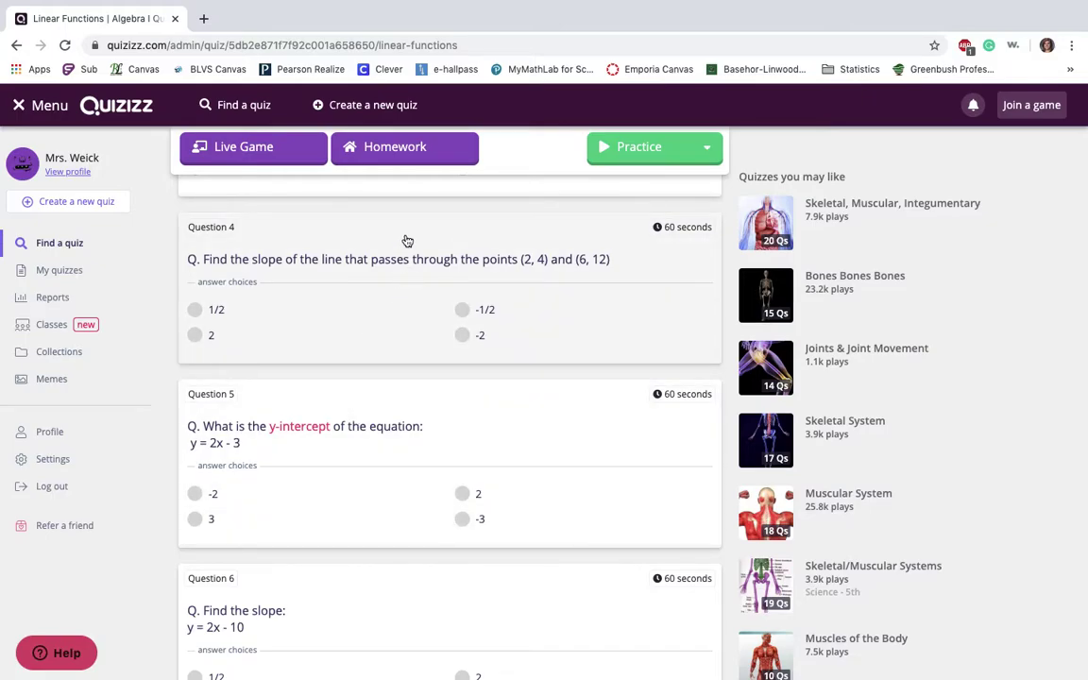
scroll(407, 241, "up", 10)
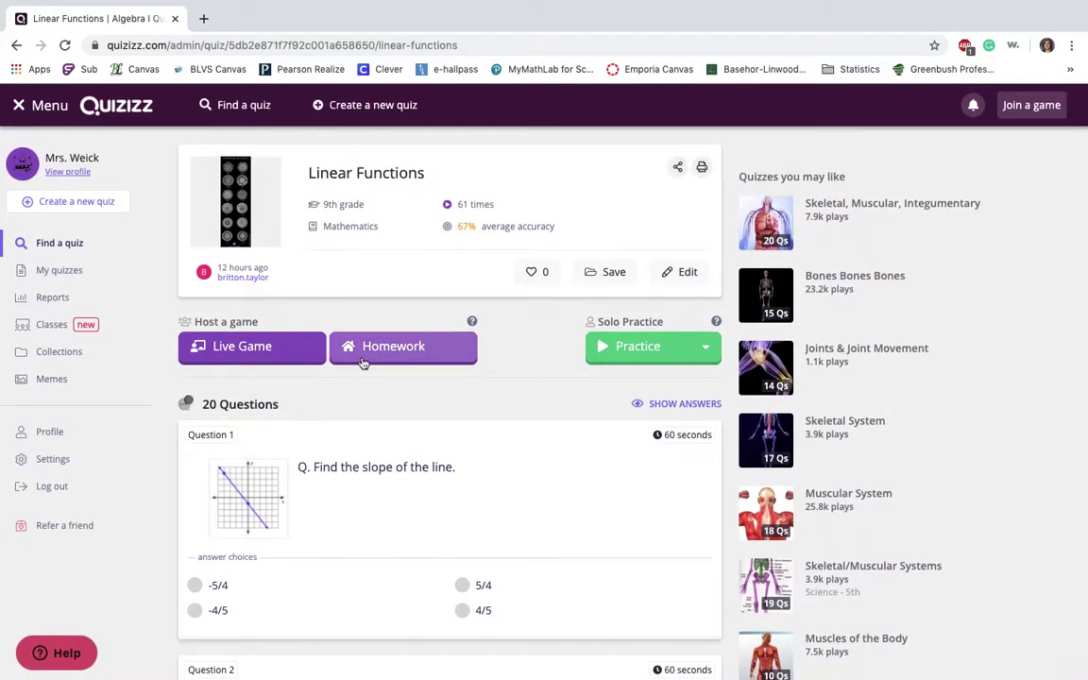
Set Linear Functions up as homework, due Oct 26th at 07:15 PM
left_click(364, 355)
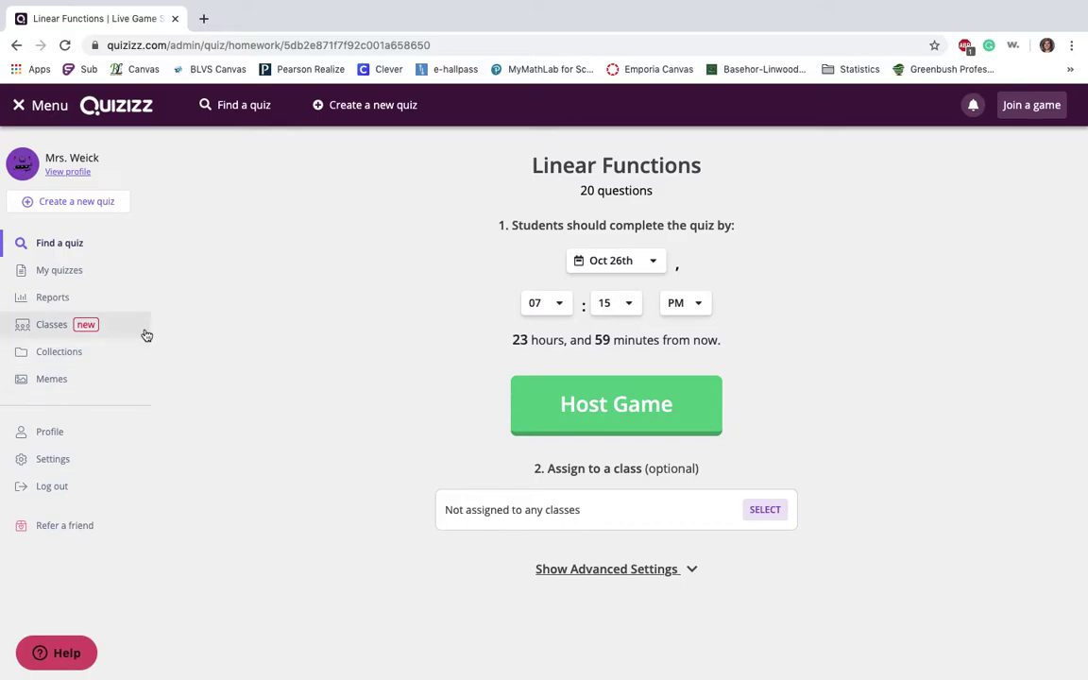
From My quizzes, create a Pre-algebra quiz named 'Quiz' and continue to the editor
left_click(104, 284)
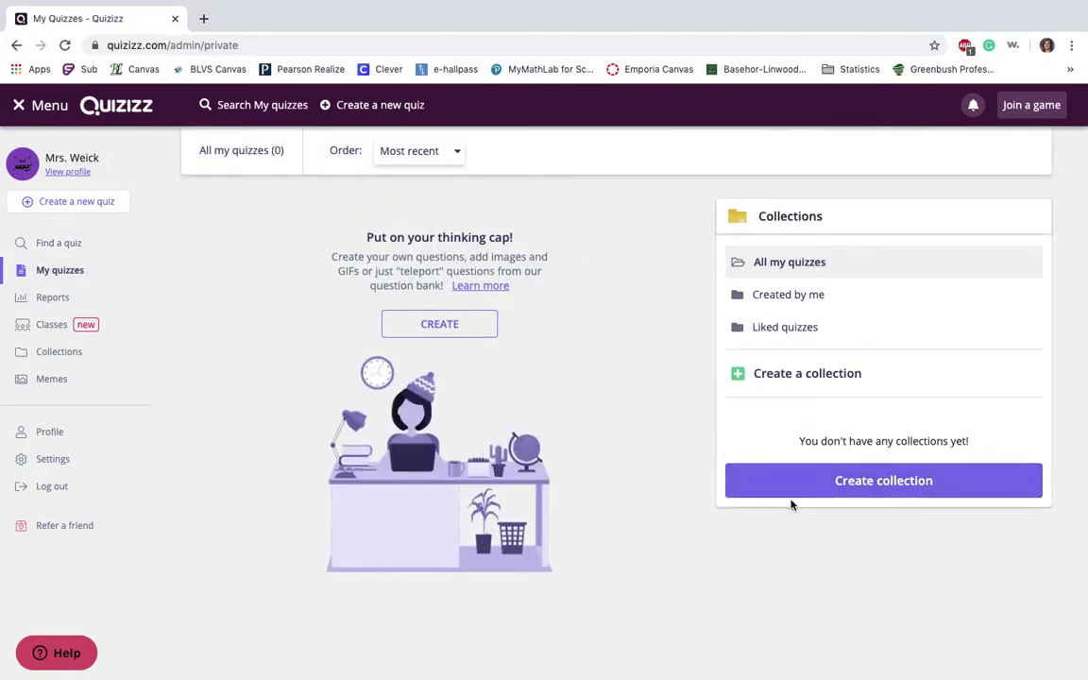
left_click(454, 336)
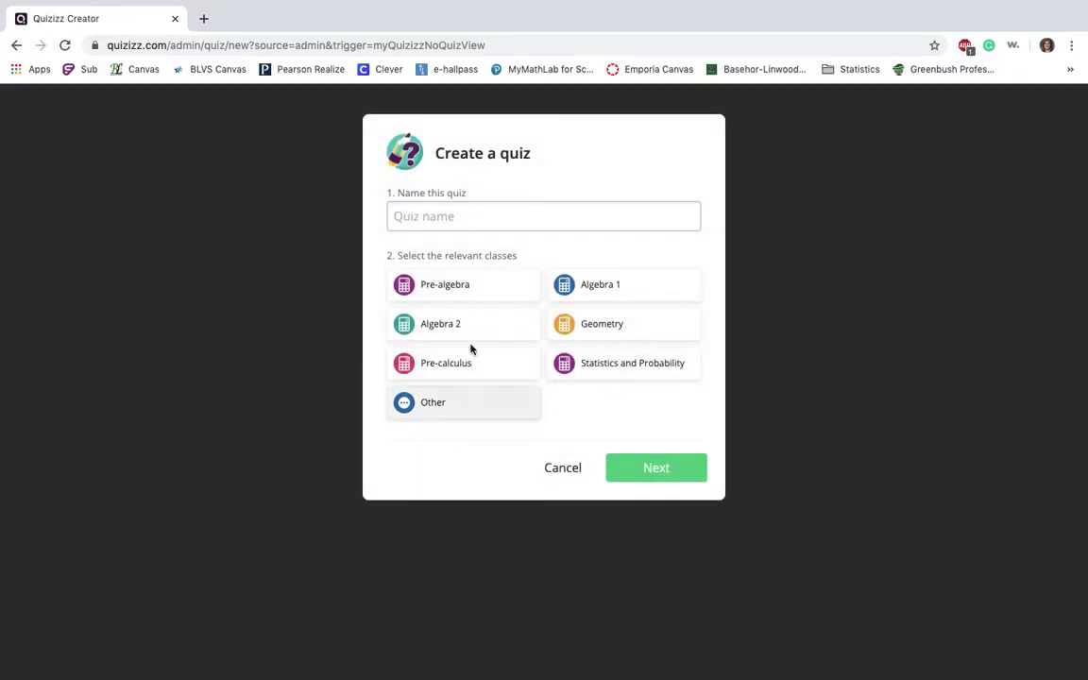
left_click(478, 216)
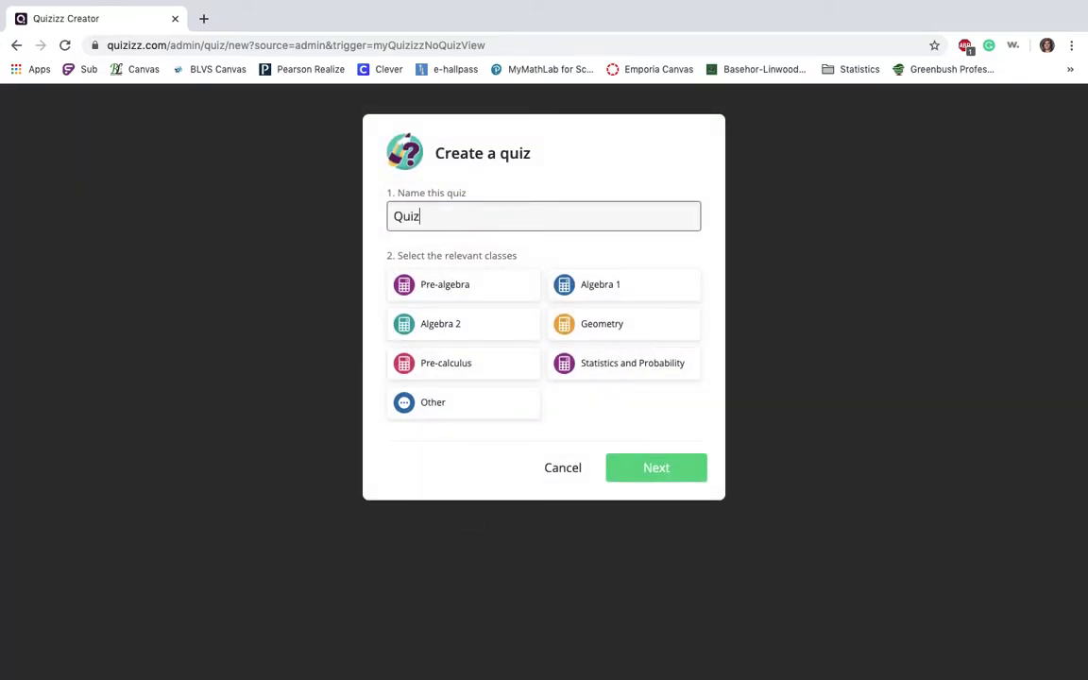
left_click(484, 279)
left_click(655, 478)
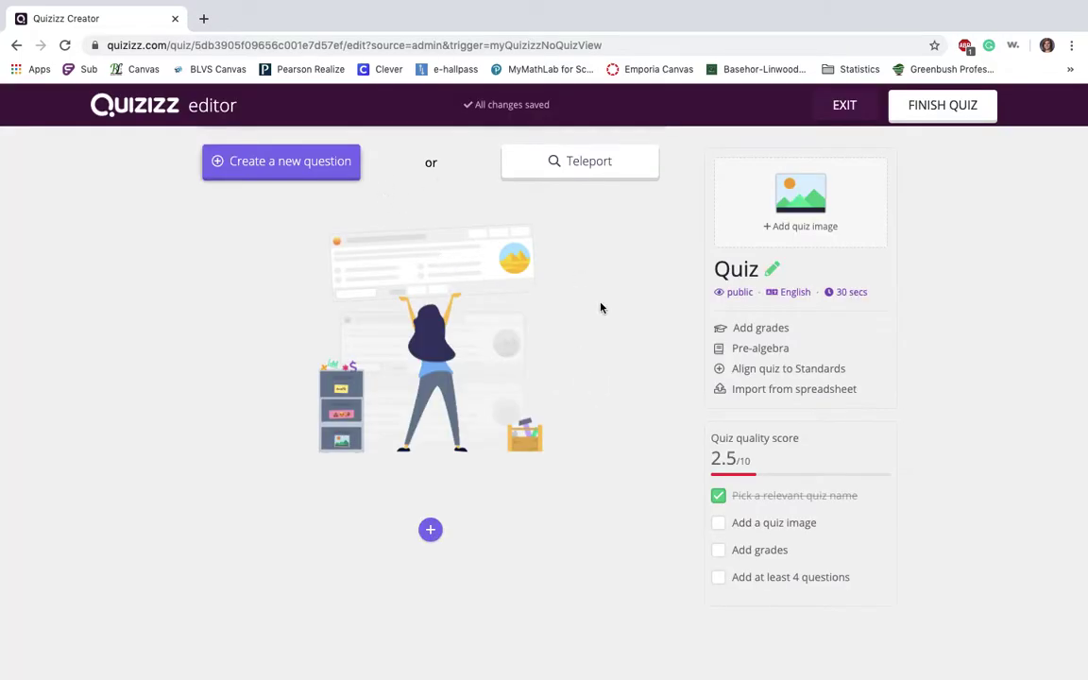
left_click(586, 167)
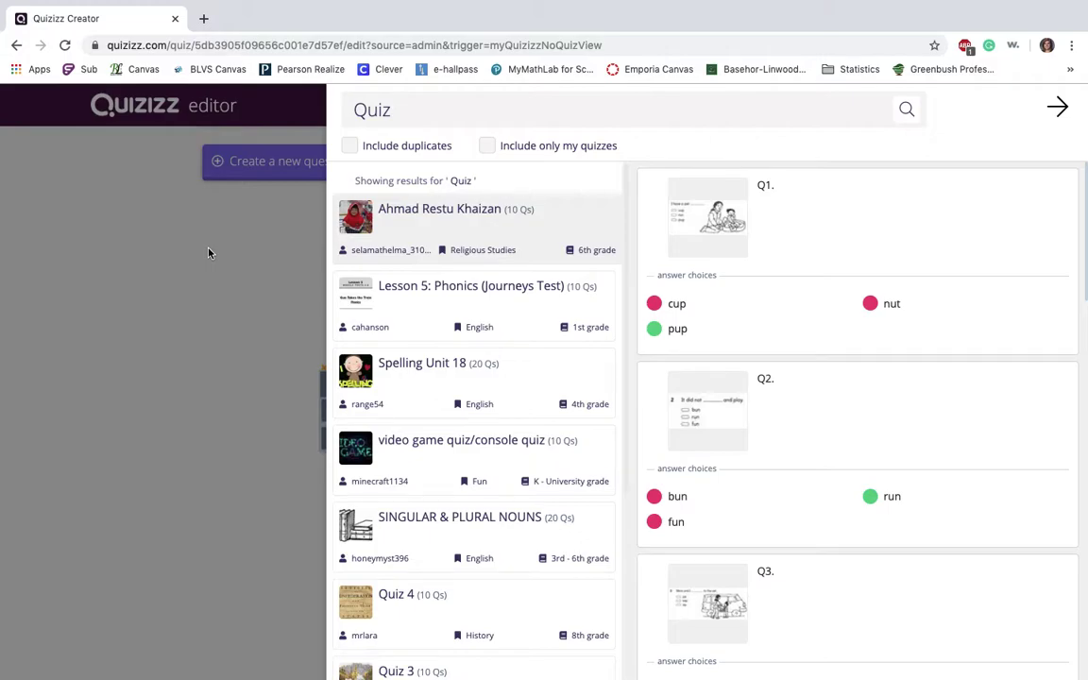
left_click(108, 225)
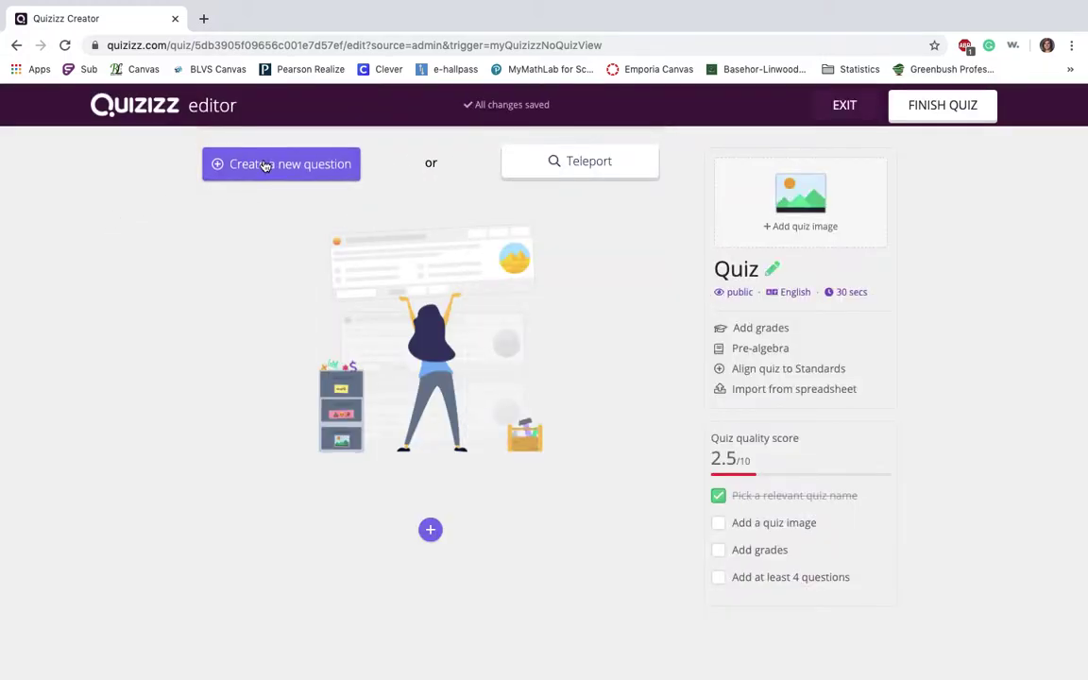
Add a blank Single answer, 30-second Question 1, closing the equation editor unused
left_click(267, 166)
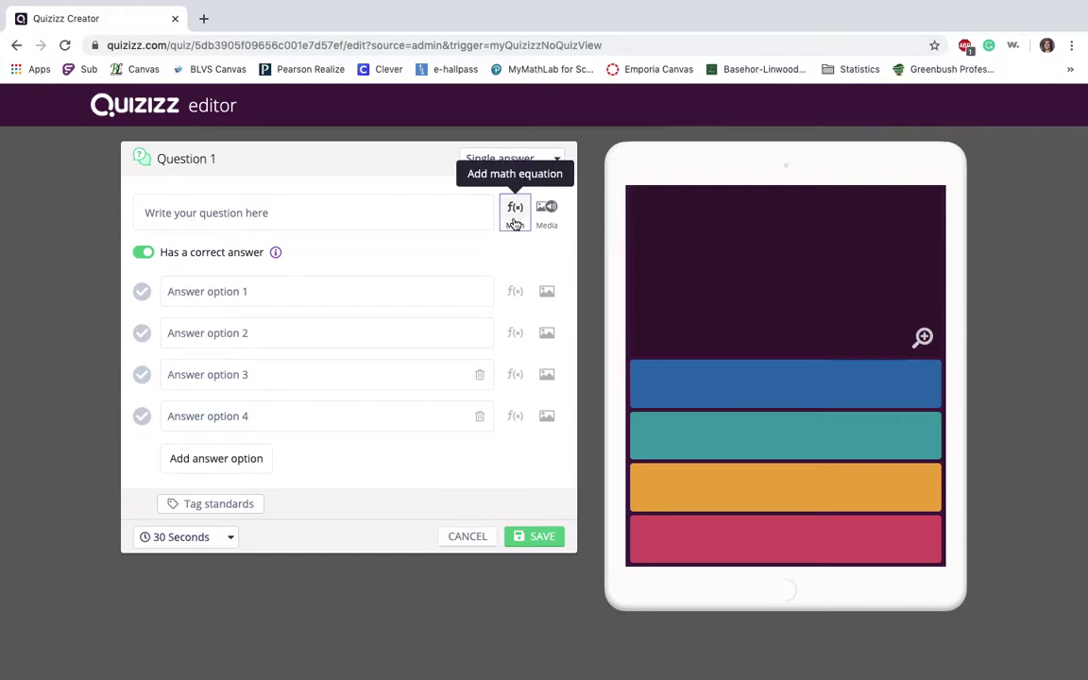
left_click(515, 215)
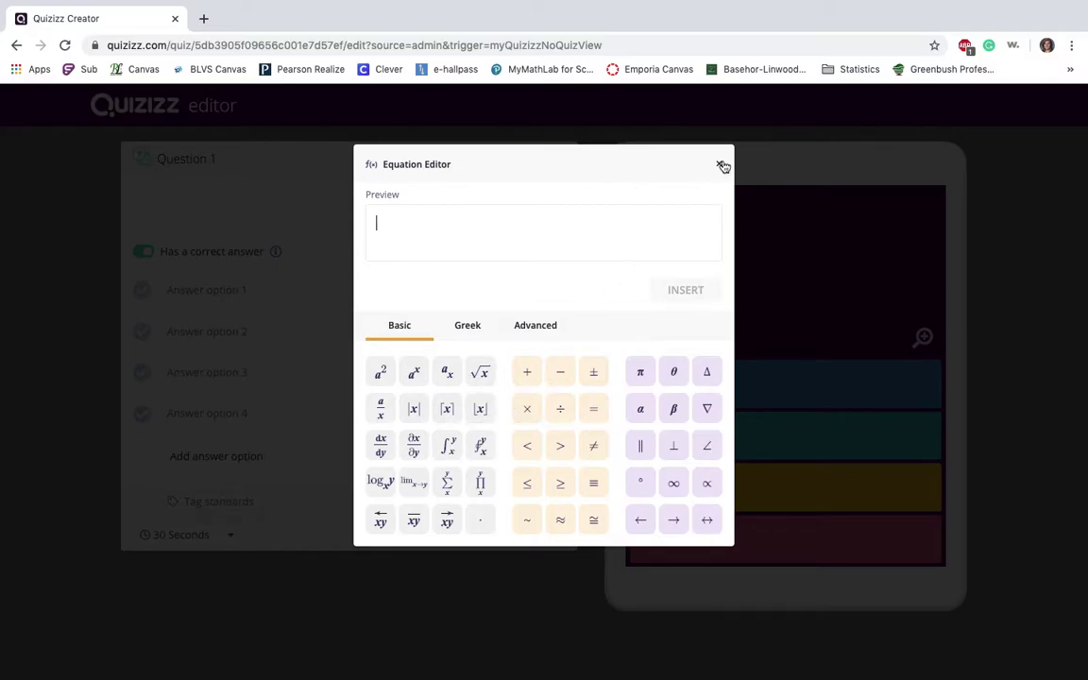
left_click(722, 166)
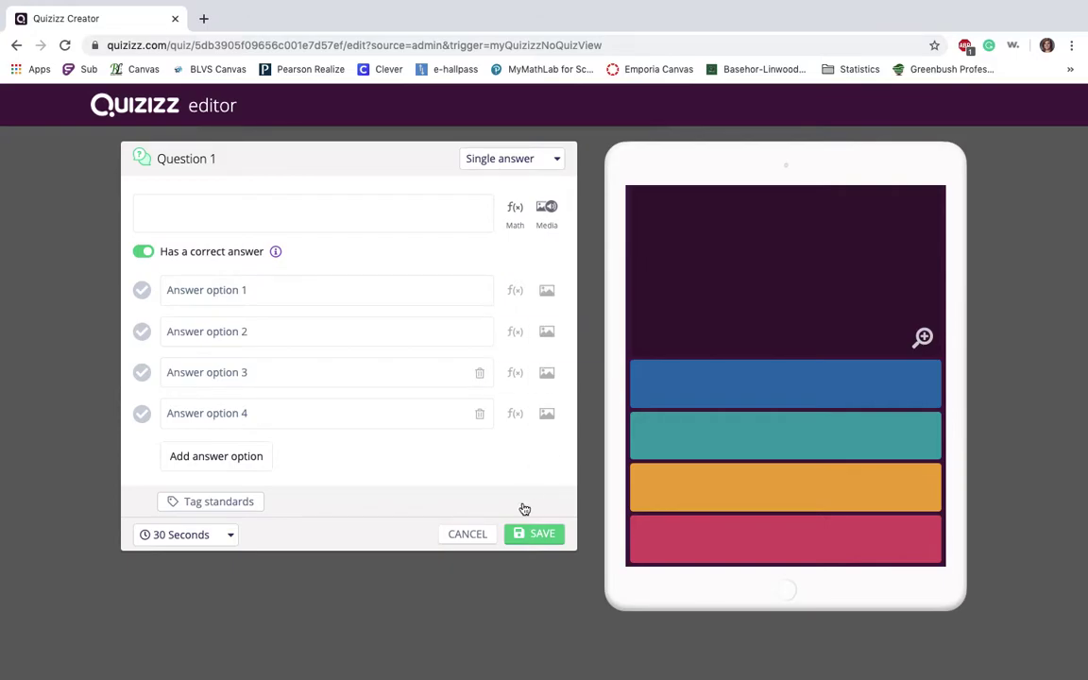